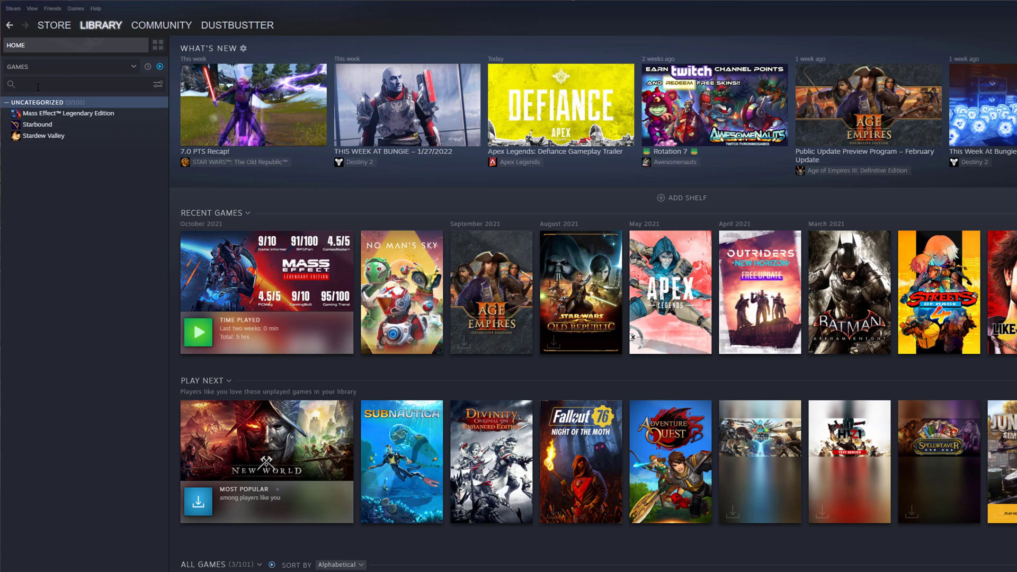
- Show the Updates page of Stardew Valley's properties from its context menu
right_click(36, 136)
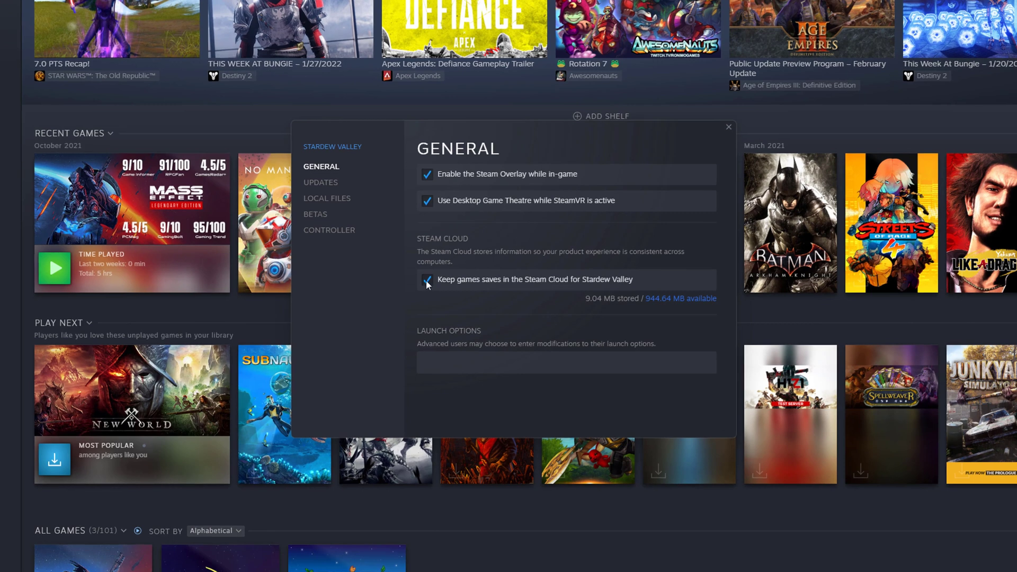
click(321, 184)
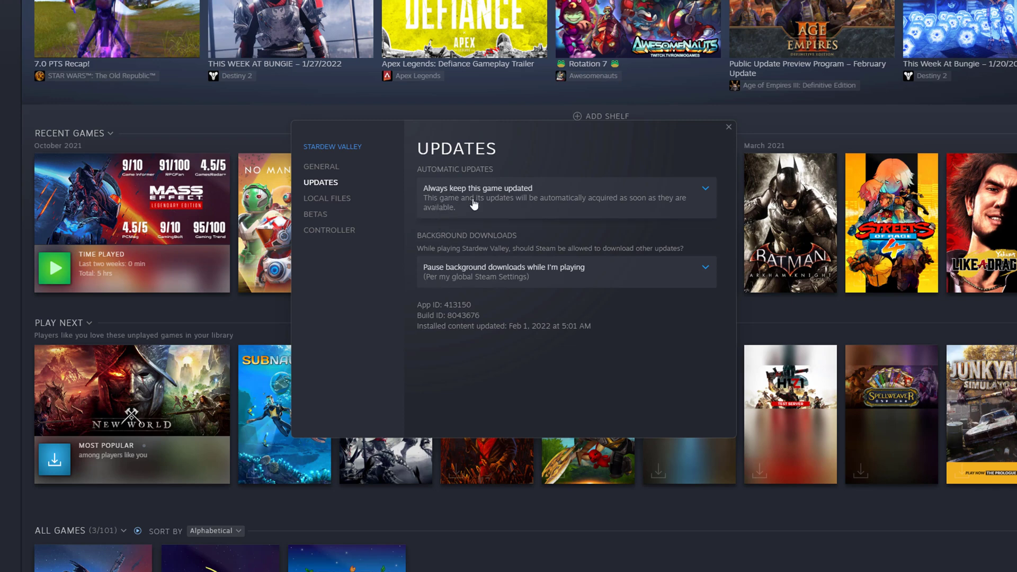
- Change Stardew Valley's automatic updates to 'Only update this game when I launch it'
click(493, 201)
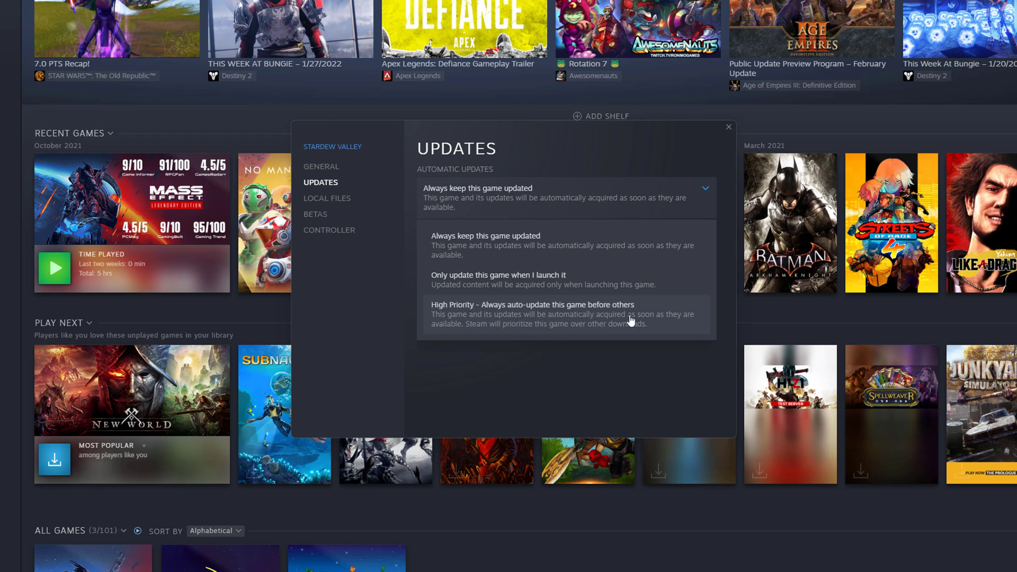
click(476, 283)
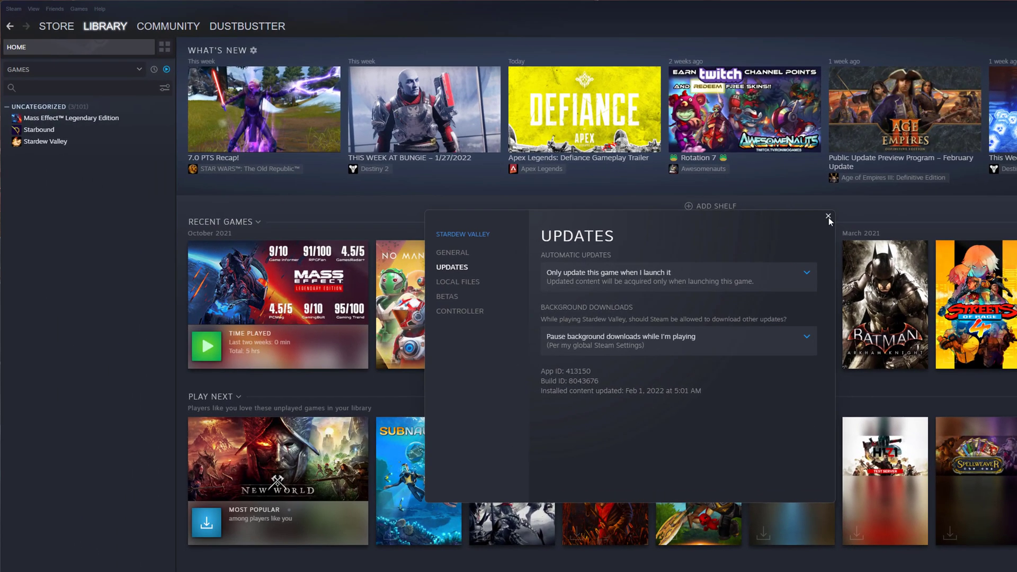
- Close Stardew Valley's properties and open Steam's Settings window from the View menu
click(828, 217)
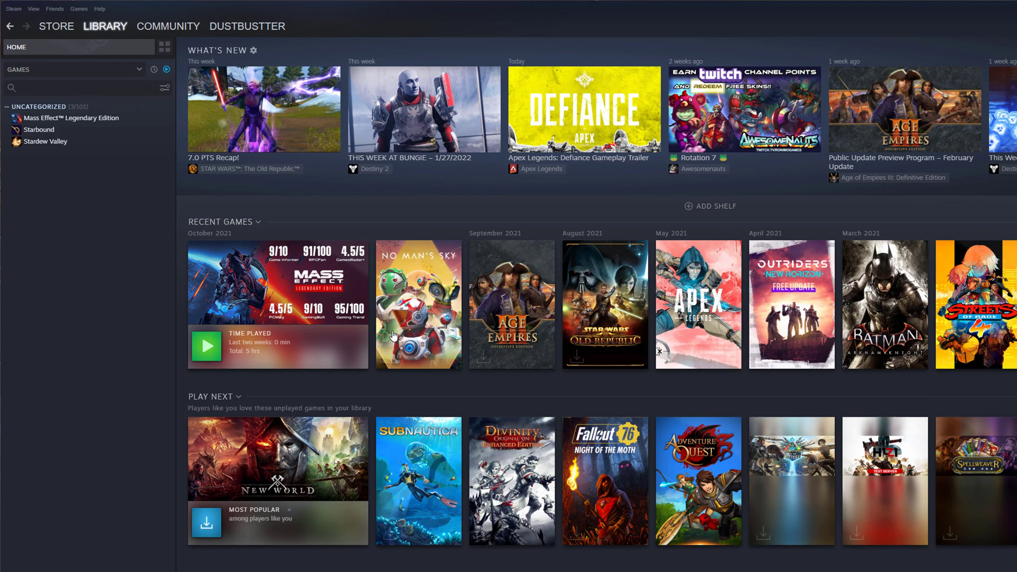
click(34, 12)
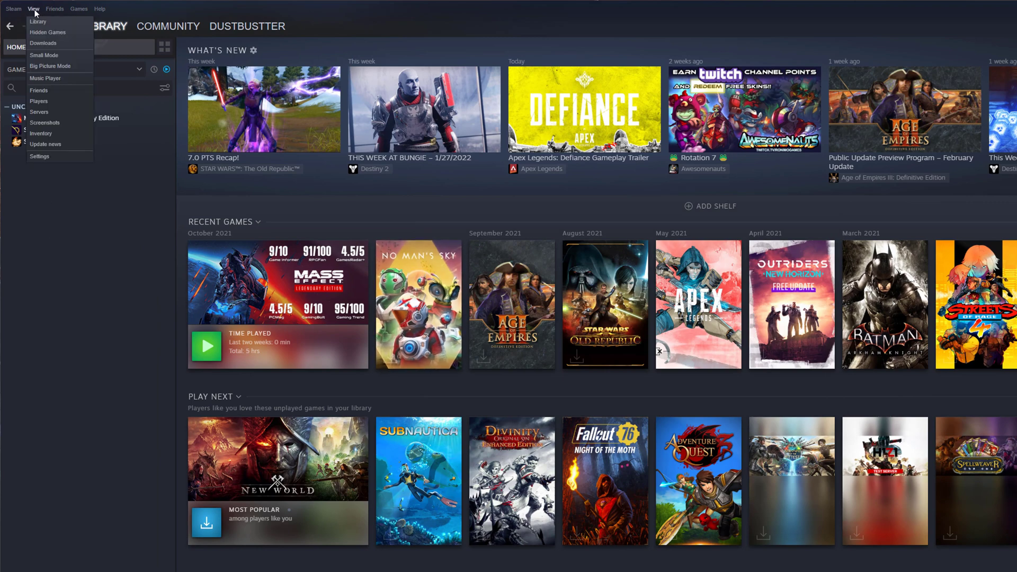
click(39, 156)
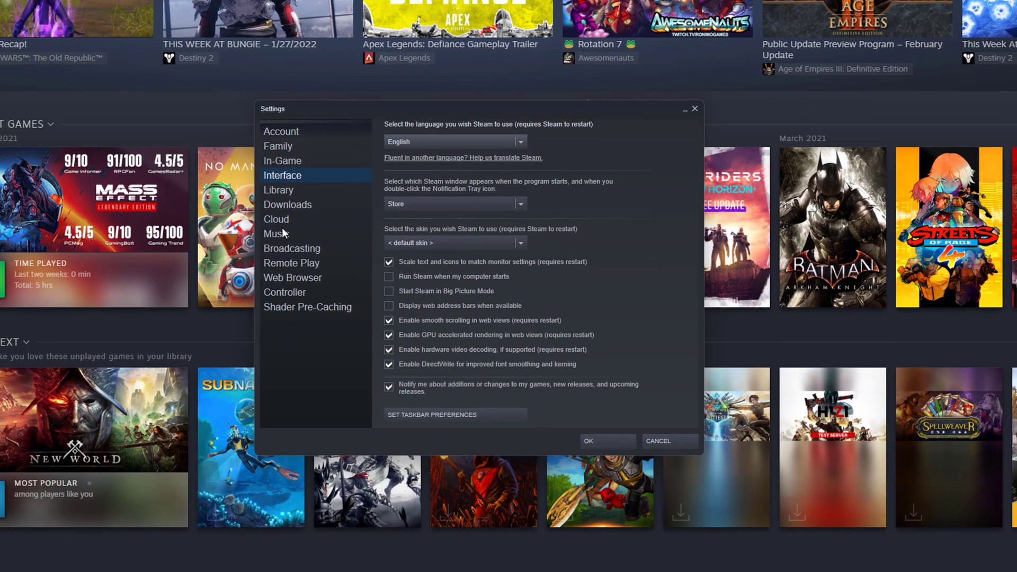
- Keep auto-updates limited to 12AM–5AM on the Downloads page and confirm with OK
click(289, 204)
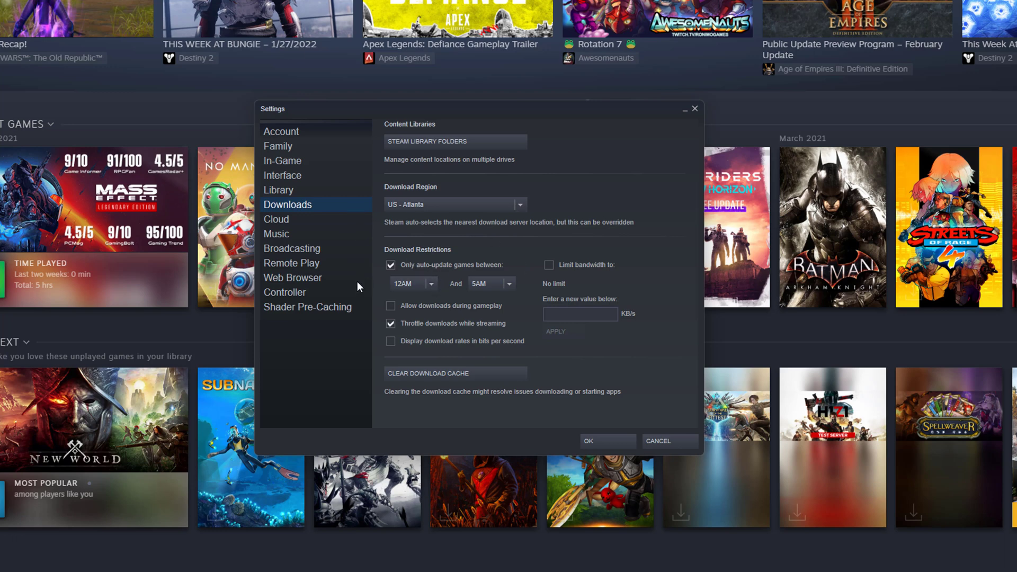
click(549, 265)
click(550, 264)
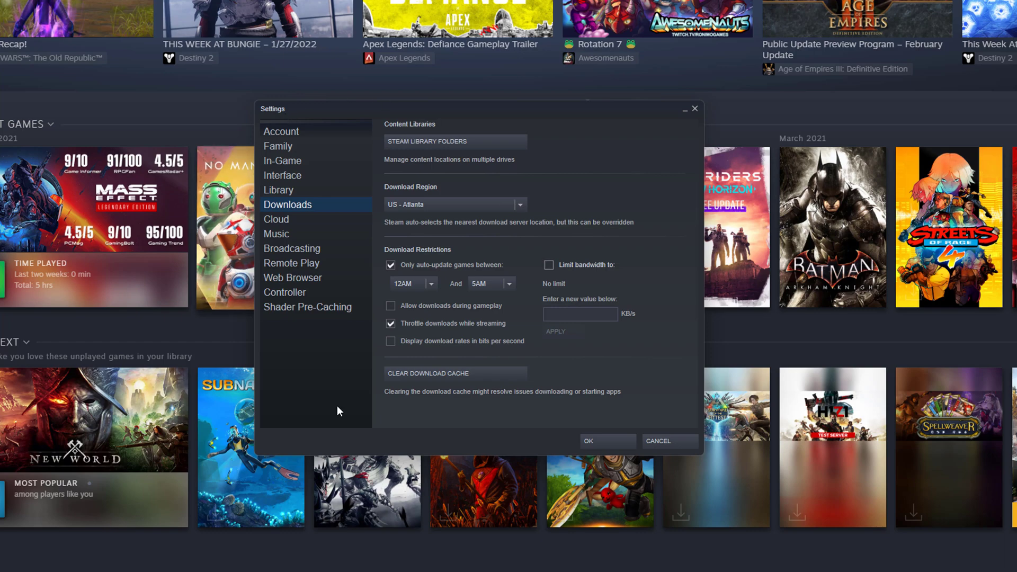
click(598, 444)
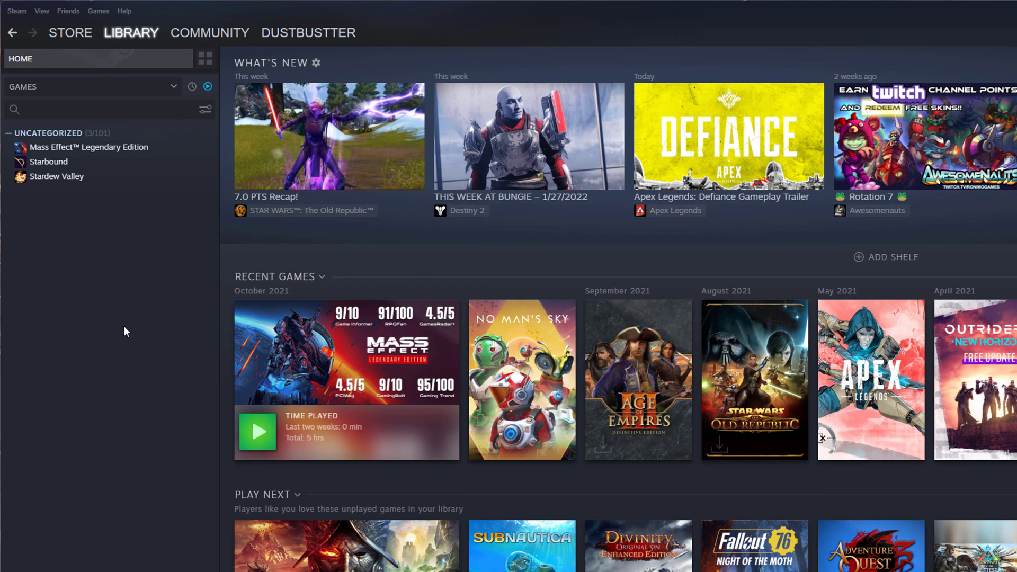
- Reopen Steam's Settings on the Downloads page via View > Settings
click(42, 11)
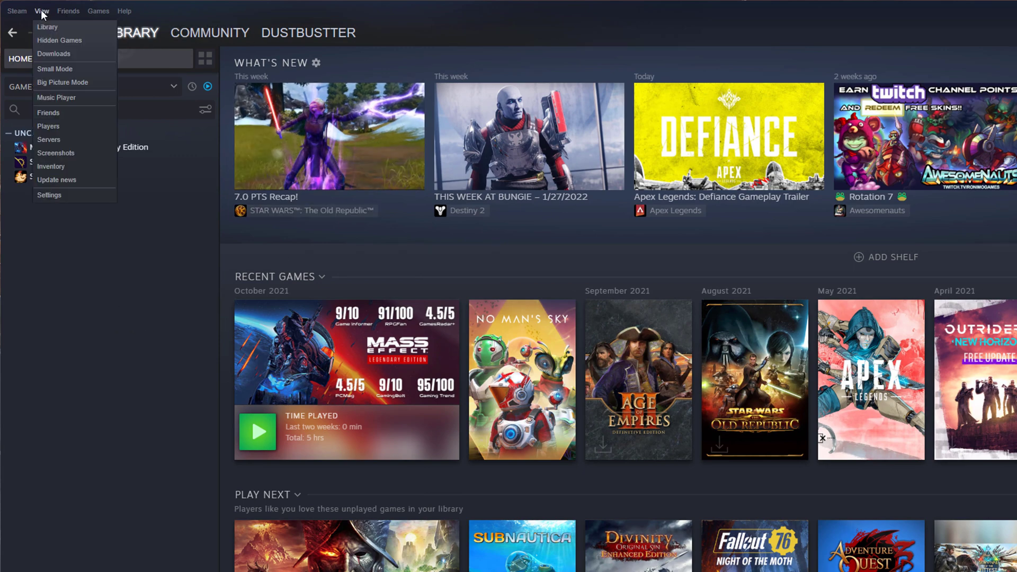
click(49, 195)
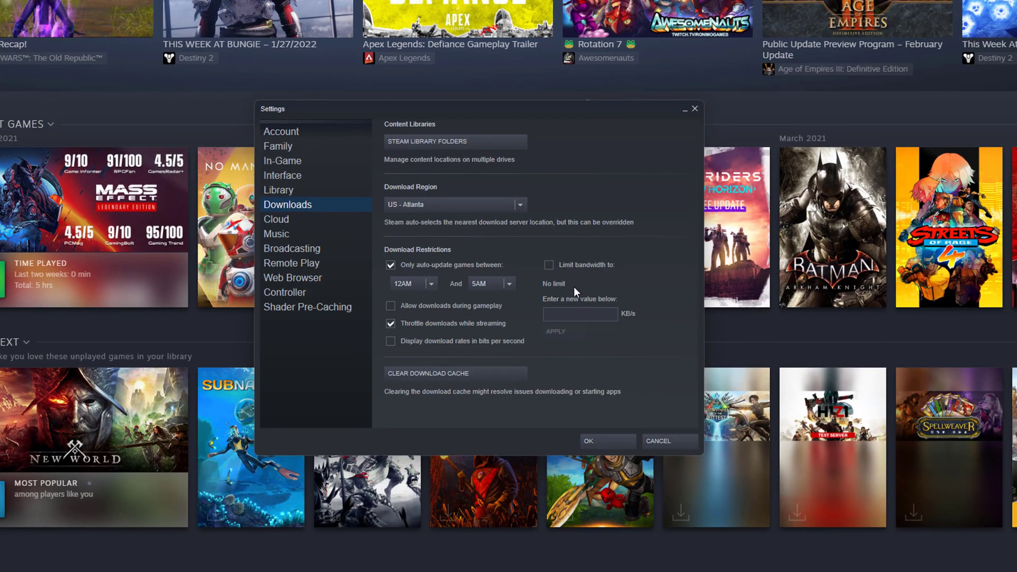
- Uncheck 'Run Steam when my computer starts' on the Interface page
click(287, 176)
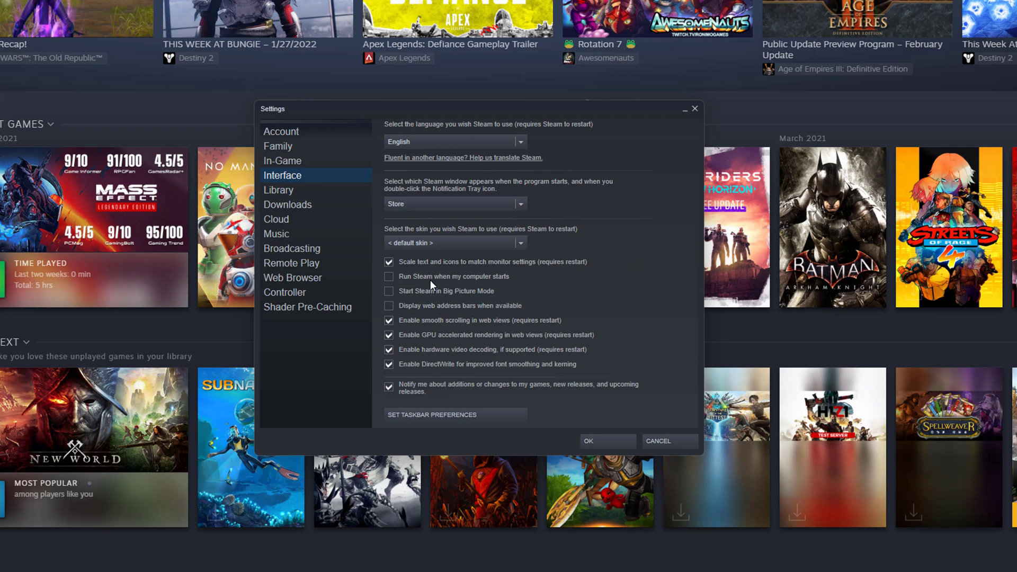
click(389, 277)
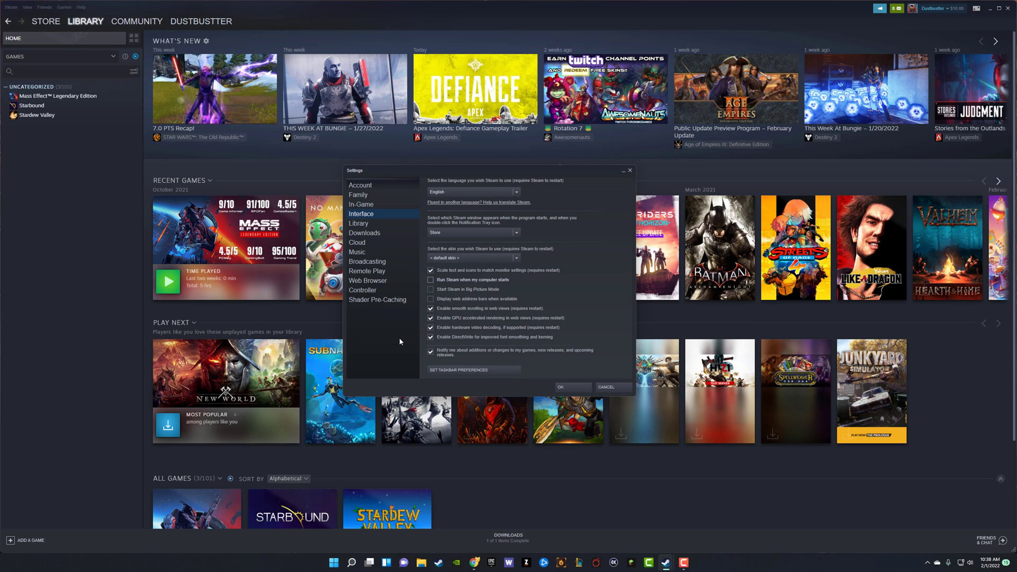
- Confirm the Settings window with OK, leaving launch-at-startup off
click(562, 388)
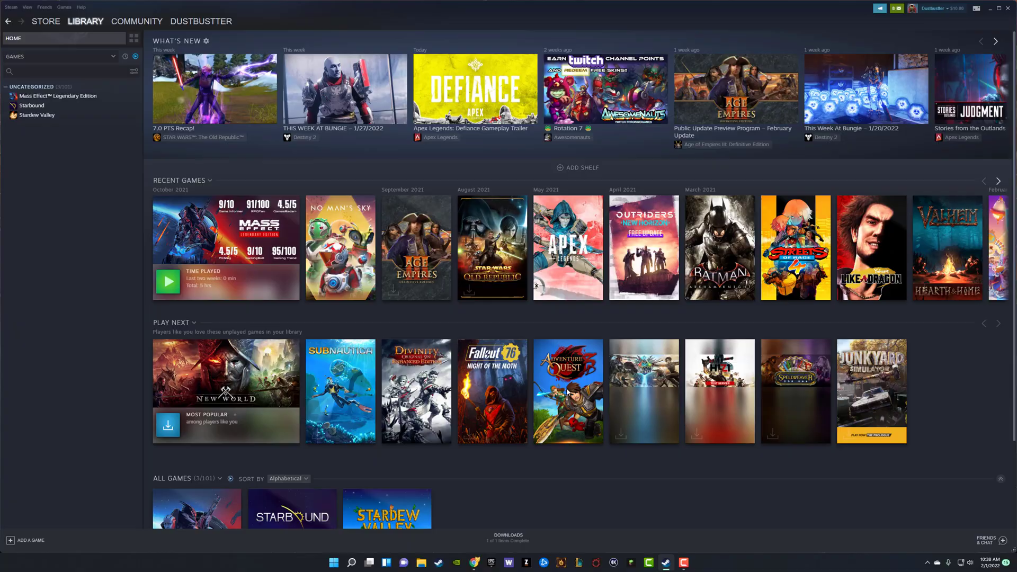